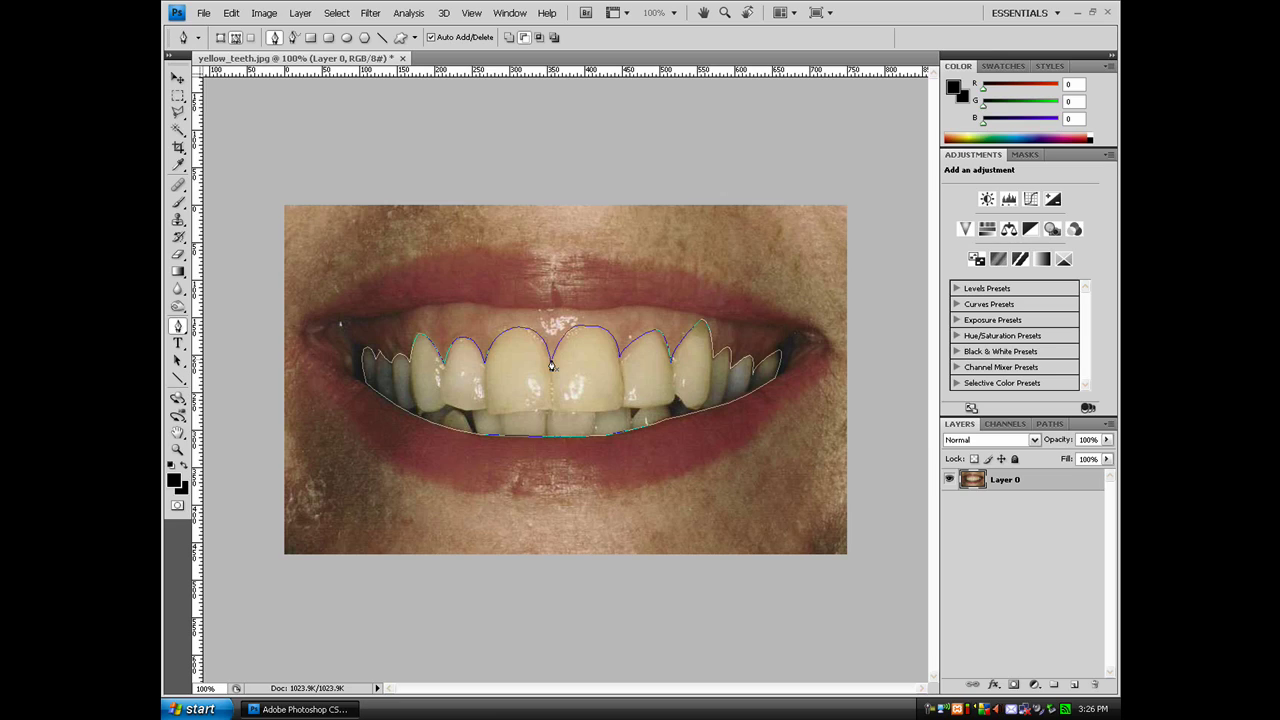
Step: Turn the teeth path into a 2 px feathered selection, then invert it to cover the teeth
{"action": "right_click", "coordinate": [528, 378]}
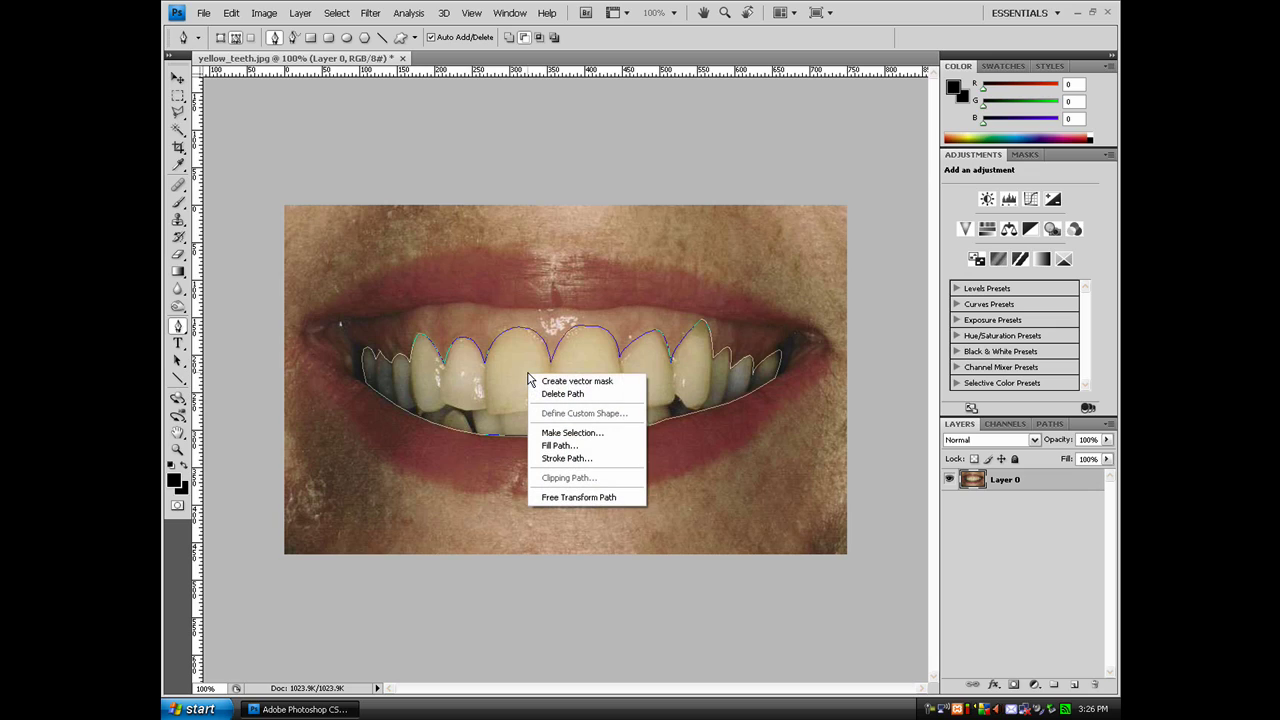
{"action": "left_click", "coordinate": [566, 434]}
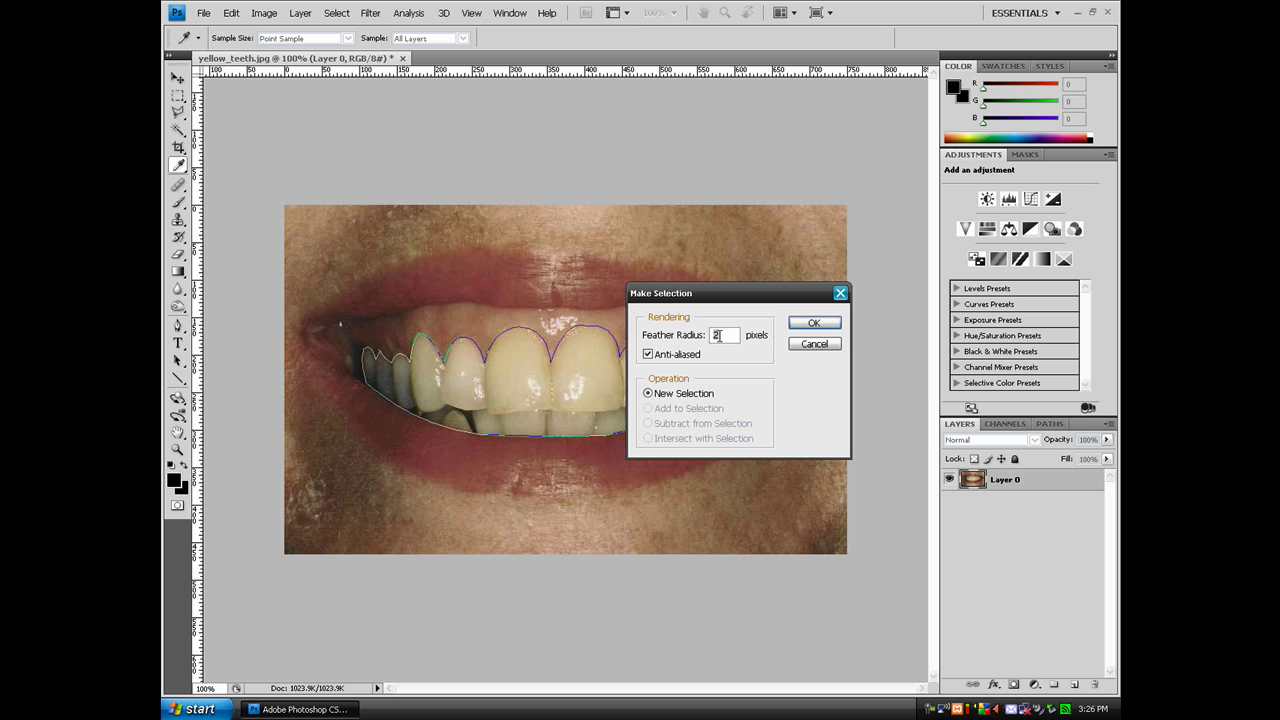
{"action": "key", "text": "Return"}
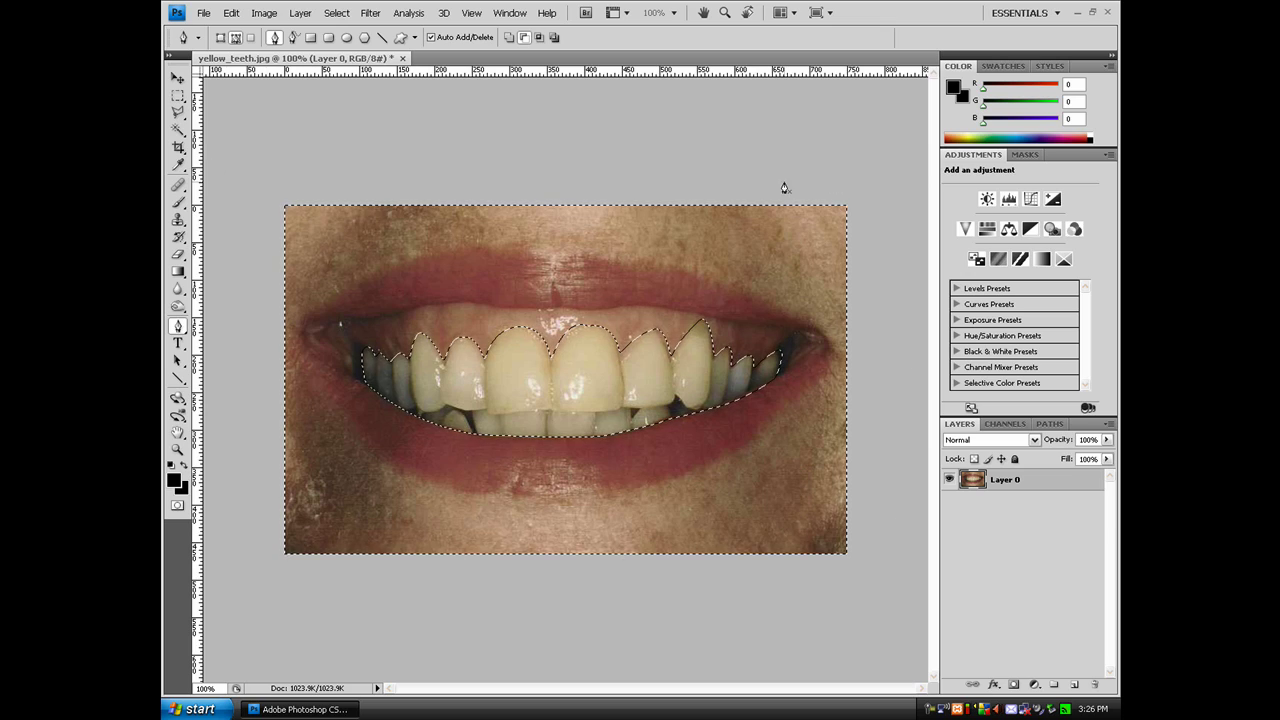
{"action": "left_click", "coordinate": [336, 13]}
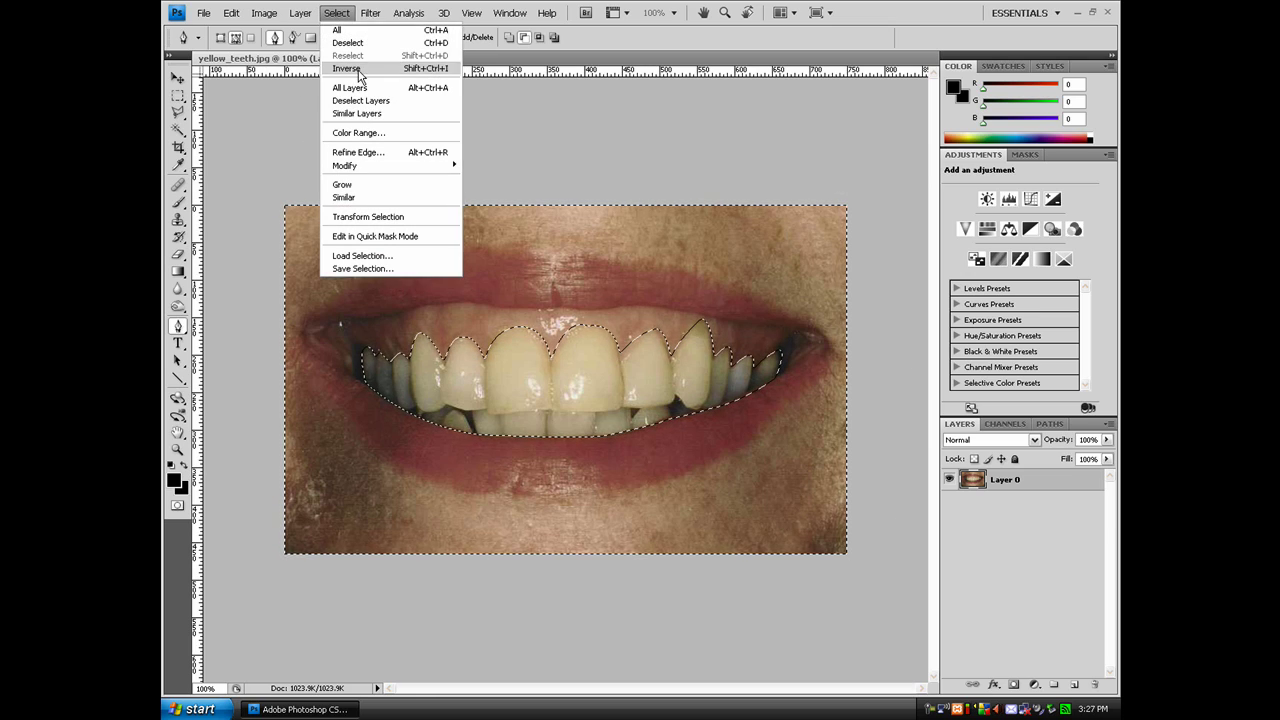
{"action": "left_click", "coordinate": [358, 69]}
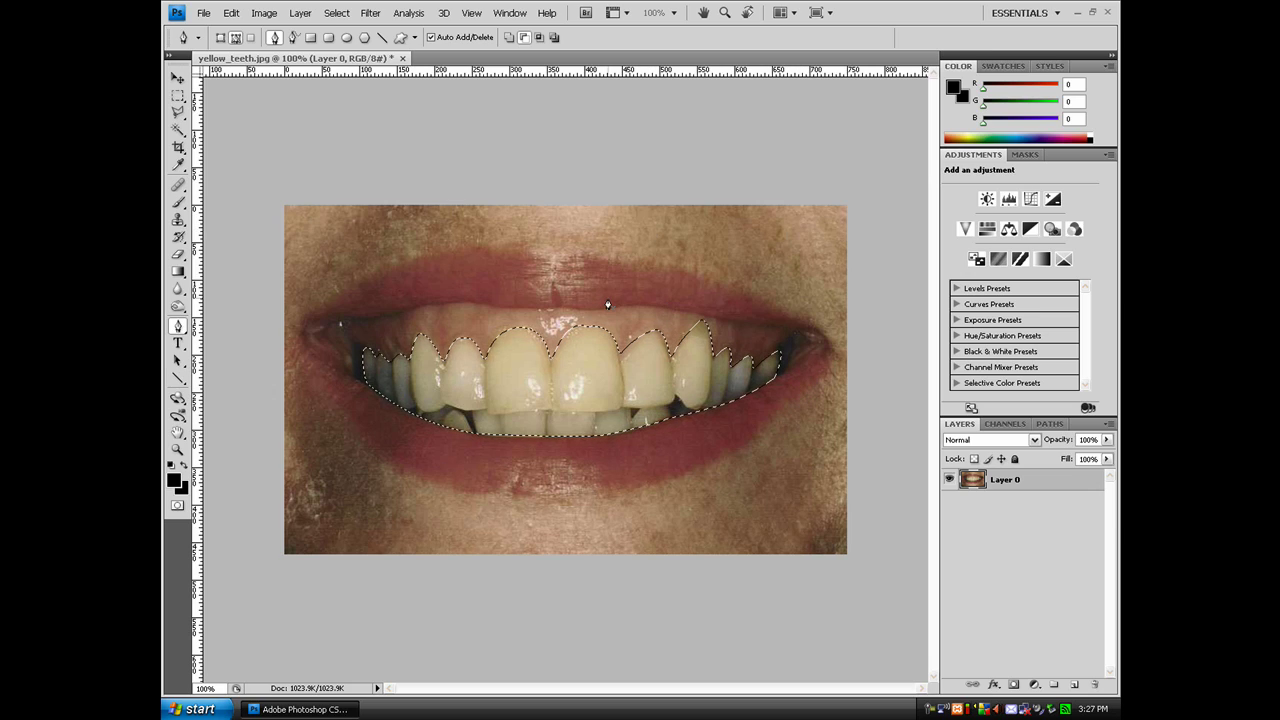
Step: Add a teeth-masked Hue/Saturation adjustment layer with the channel left on Master
{"action": "left_click", "coordinate": [1035, 686]}
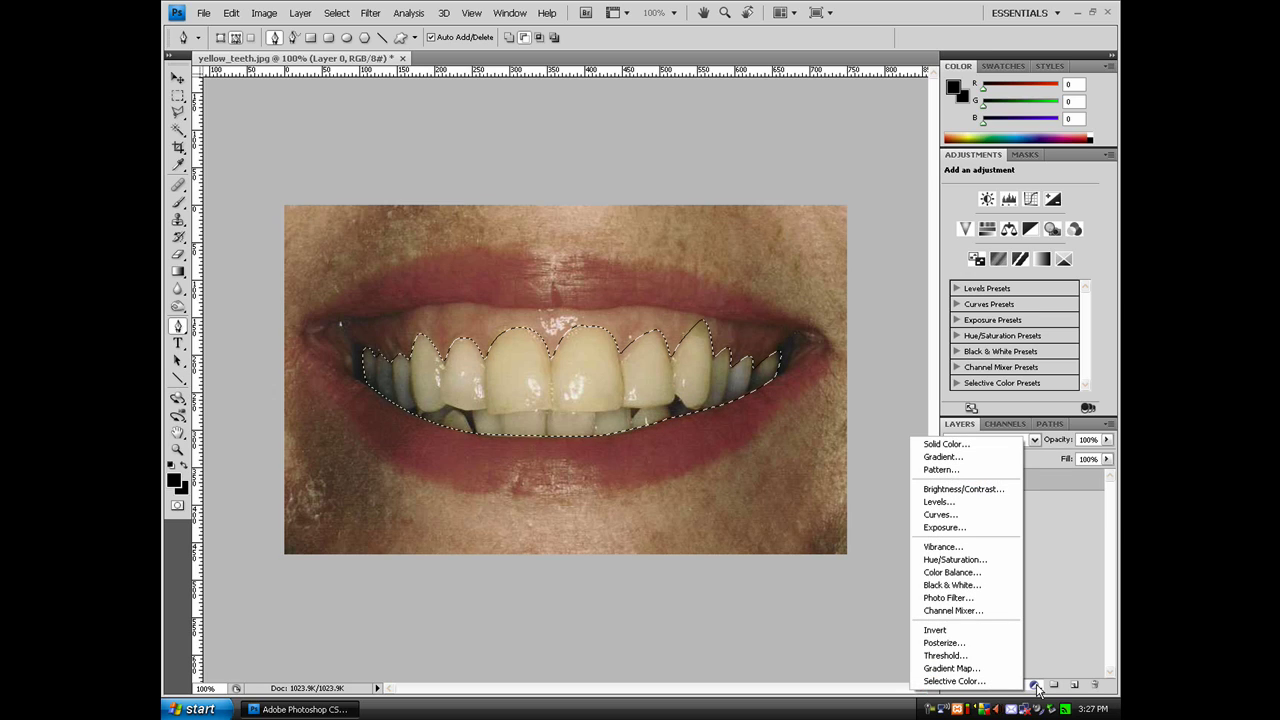
{"action": "left_click", "coordinate": [994, 563]}
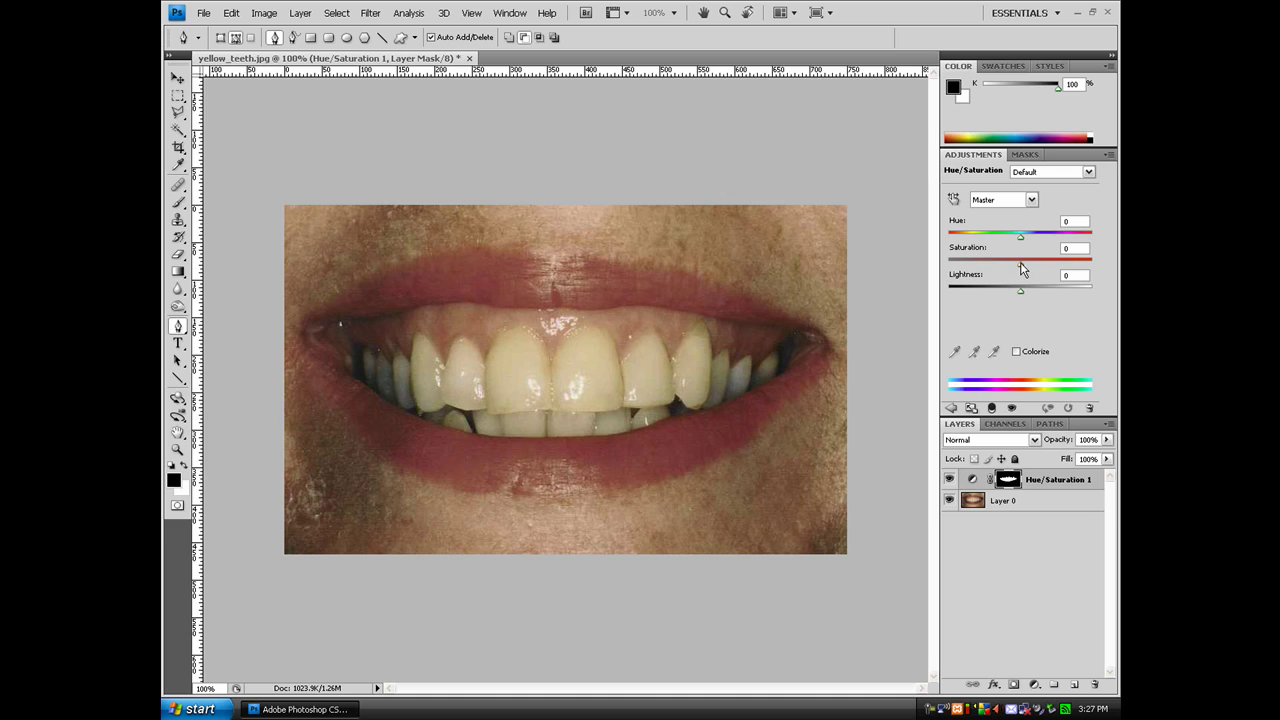
{"action": "left_click", "coordinate": [1007, 202]}
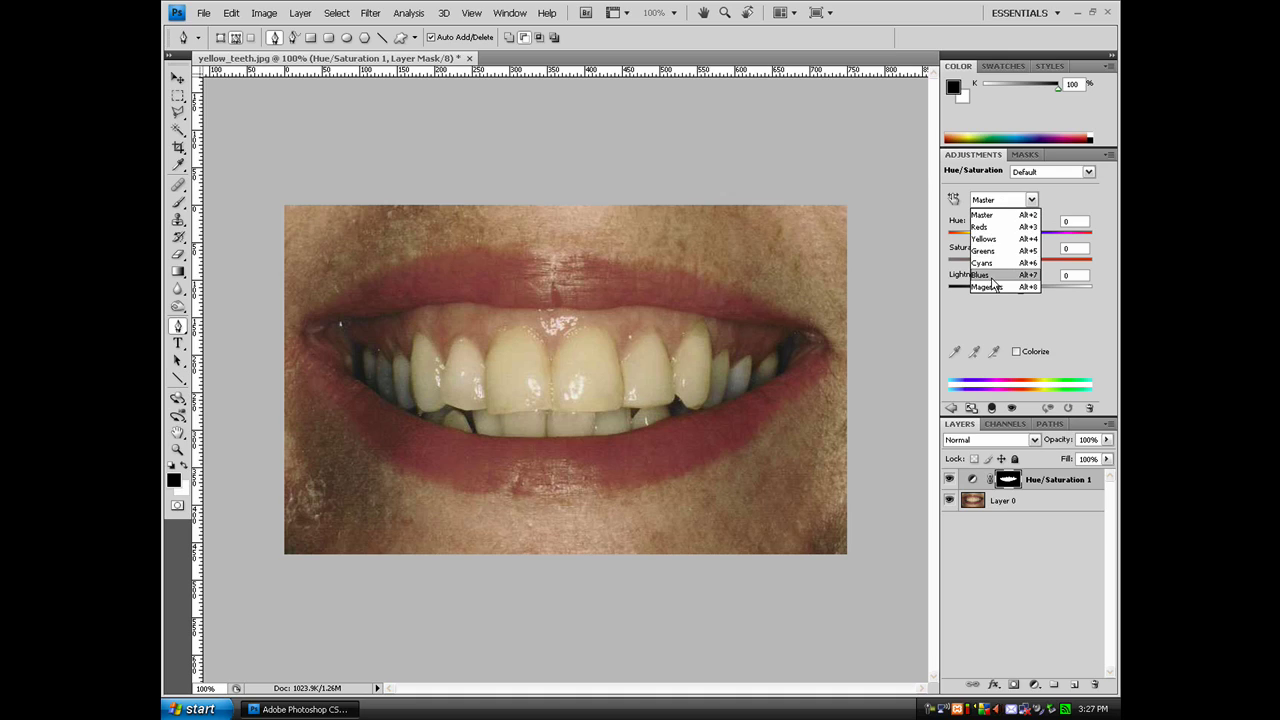
{"action": "left_click", "coordinate": [993, 215]}
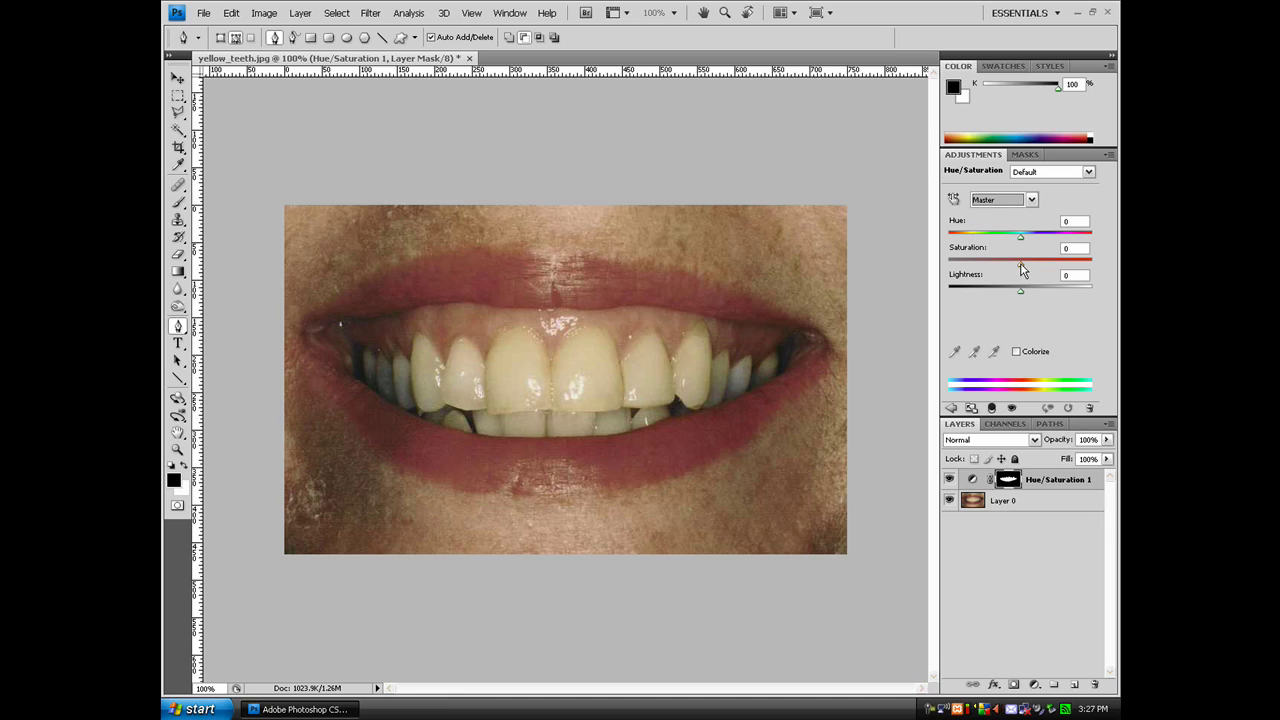
Step: Drag Saturation to -65 and Lightness to +13 in the Hue/Saturation panel
{"action": "left_click_drag", "start_coordinate": [1020, 265], "coordinate": [973, 272]}
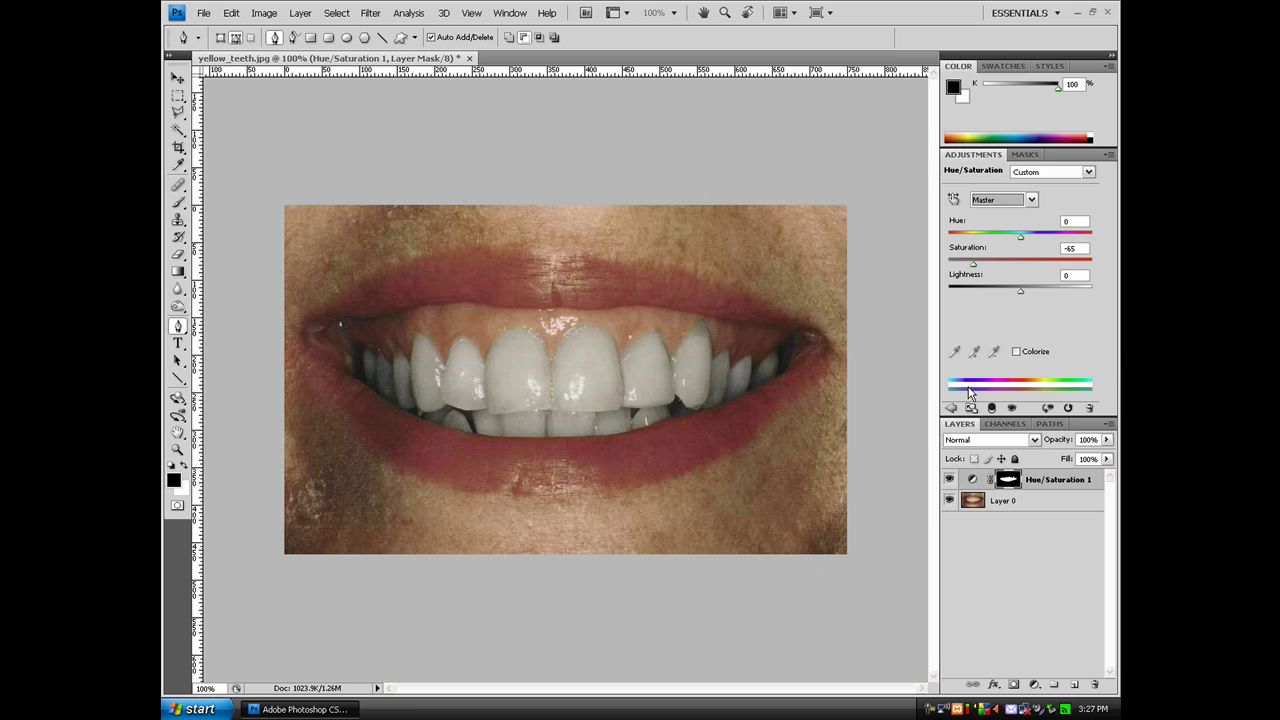
{"action": "left_click_drag", "start_coordinate": [1019, 291], "coordinate": [1093, 287]}
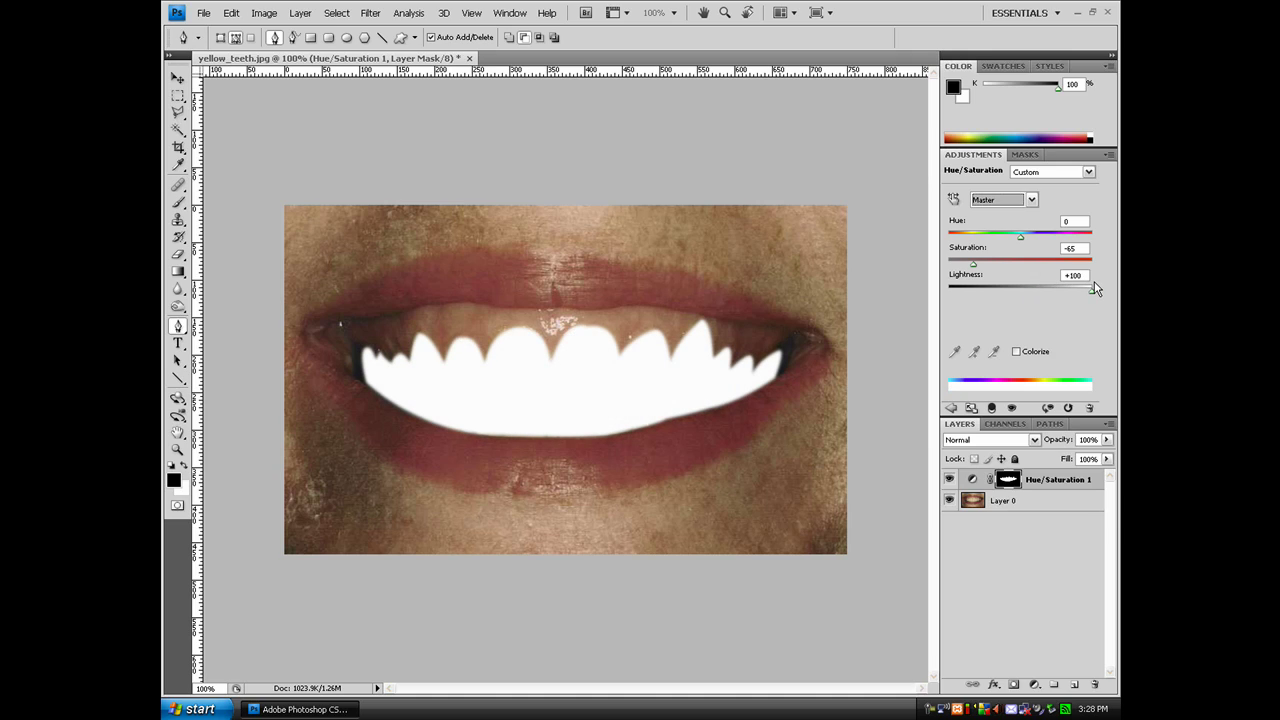
{"action": "left_click_drag", "start_coordinate": [1094, 287], "coordinate": [1031, 294]}
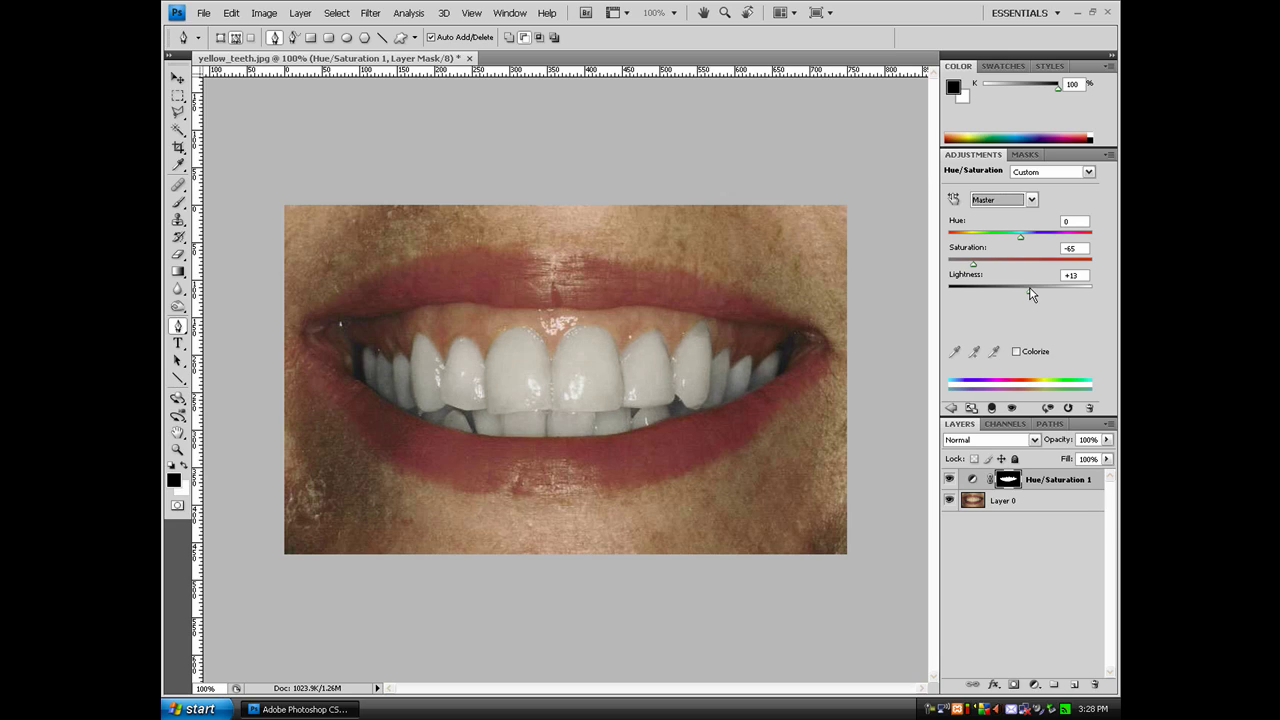
Step: Toggle the Hue/Saturation 1 layer's visibility repeatedly to compare original and whitened teeth
{"action": "left_click", "coordinate": [949, 480]}
{"action": "left_click", "coordinate": [949, 480]}
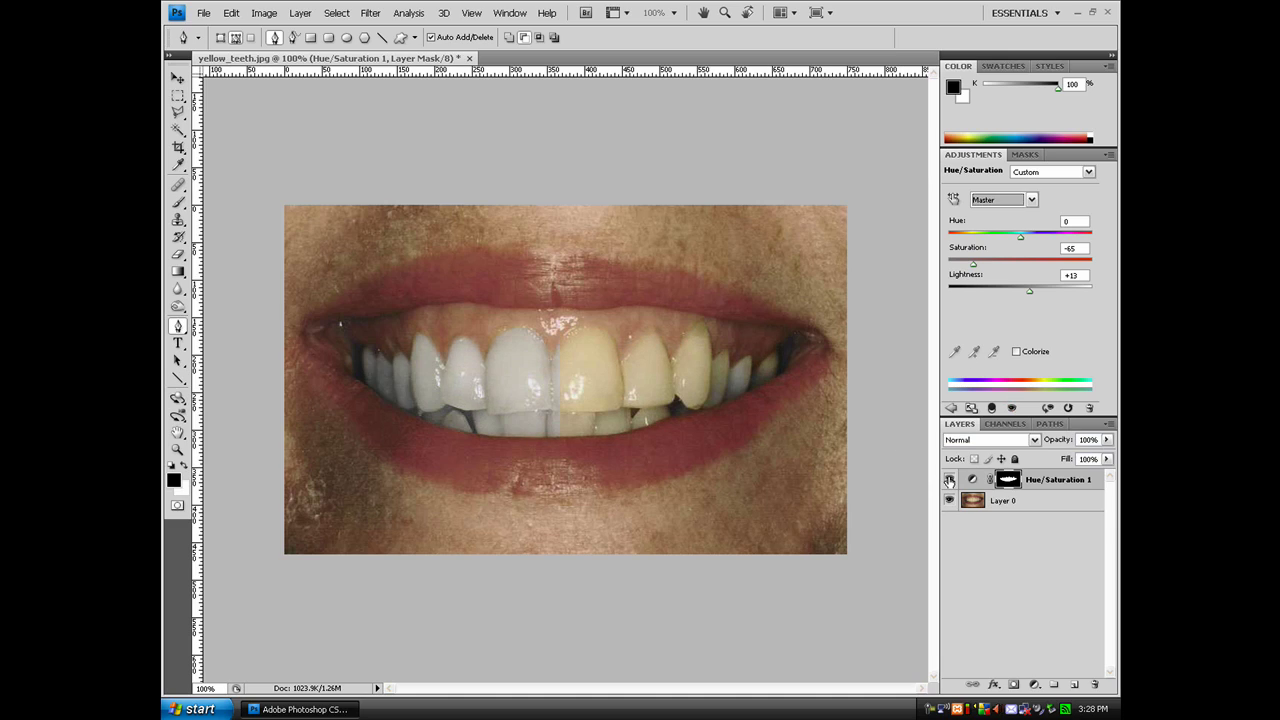
{"action": "left_click", "coordinate": [949, 480]}
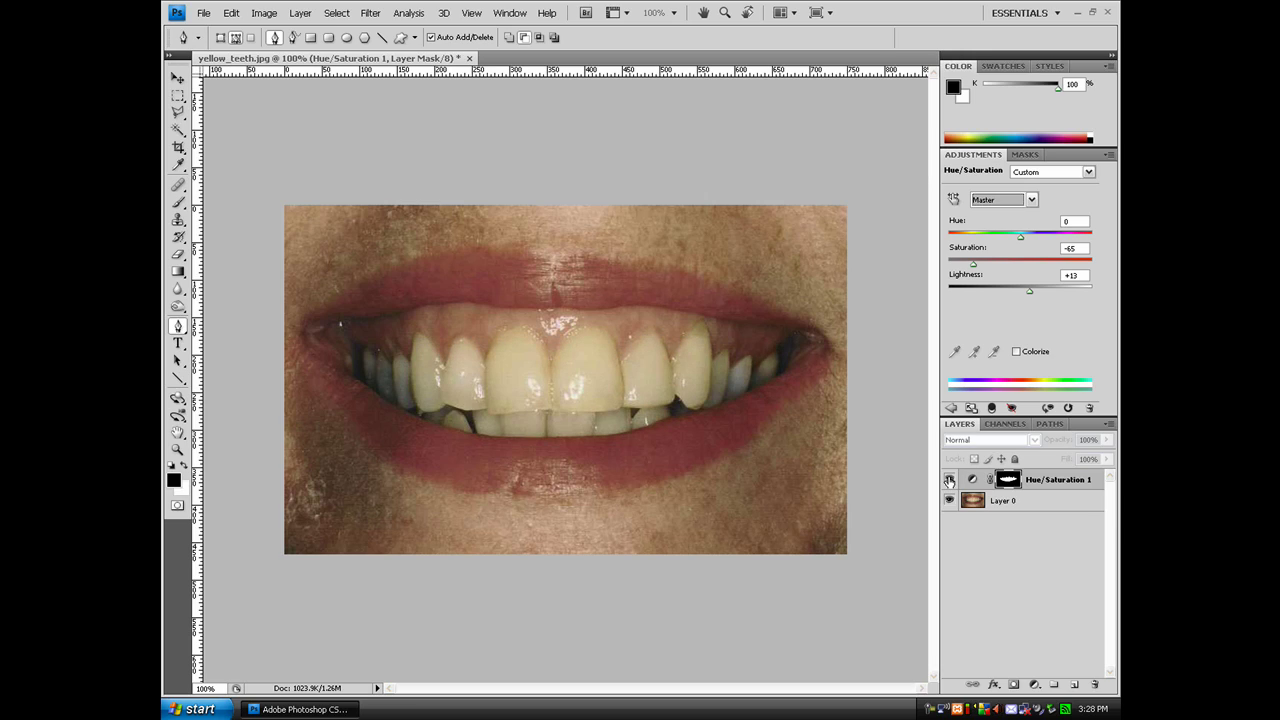
{"action": "left_click", "coordinate": [949, 480]}
{"action": "left_click", "coordinate": [949, 480]}
{"action": "left_click", "coordinate": [949, 480]}
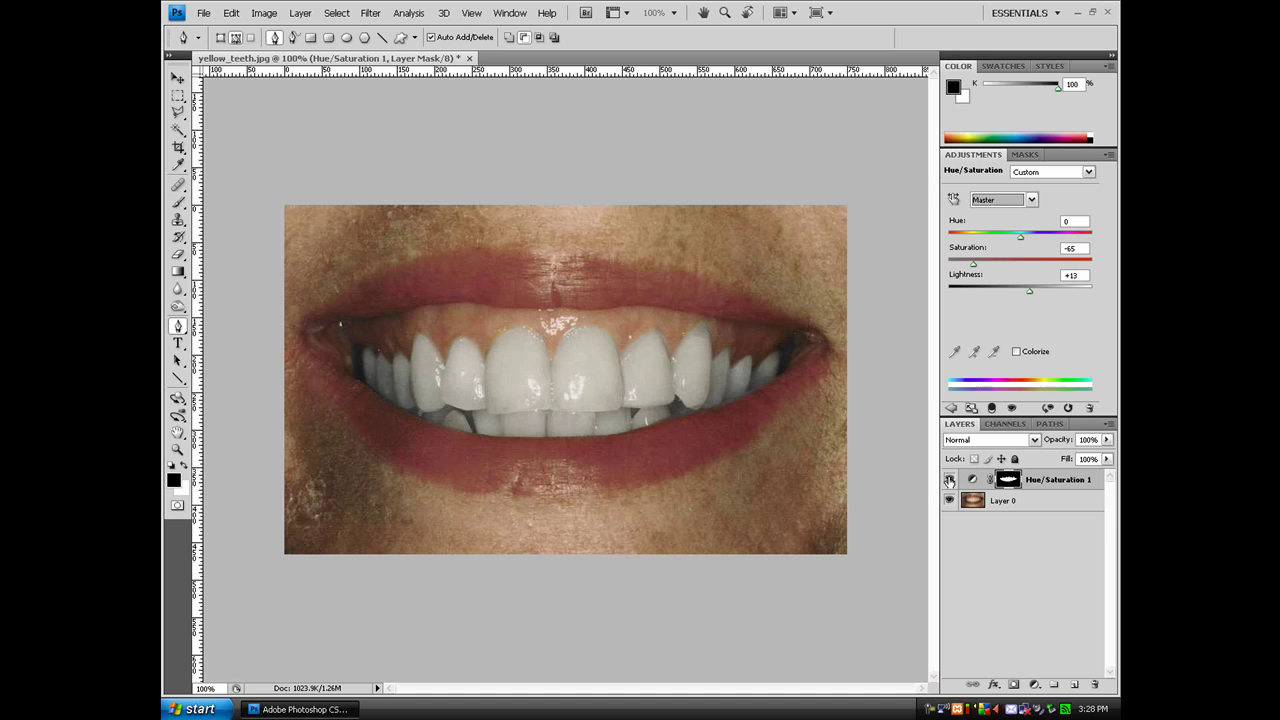
Step: Zoom the photo to 50% with the whitening layer visible, and select the Move tool
{"action": "key", "text": "ctrl+minus"}
{"action": "key", "text": "ctrl+minus"}
{"action": "key", "text": "ctrl+minus"}
{"action": "key", "text": "ctrl+minus"}
{"action": "key", "text": "ctrl+minus"}
{"action": "key", "text": "ctrl+minus"}
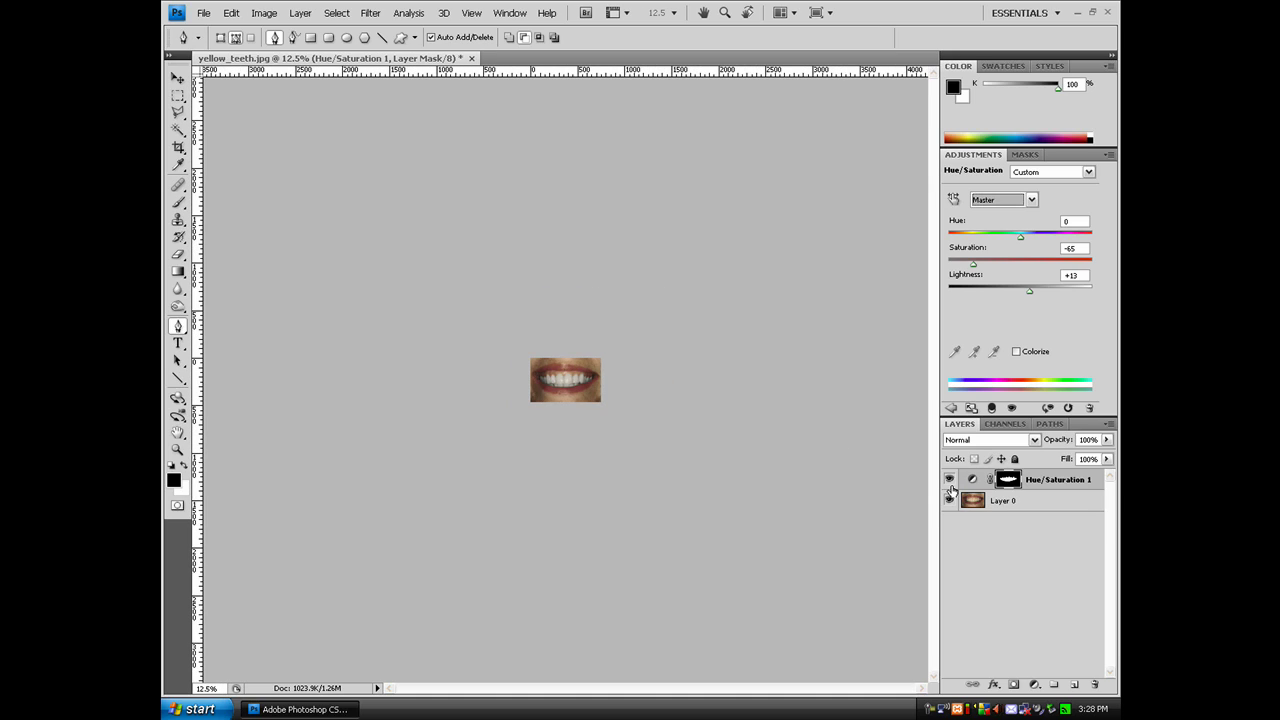
{"action": "left_click", "coordinate": [950, 480]}
{"action": "key", "text": "ctrl+plus"}
{"action": "key", "text": "ctrl+plus"}
{"action": "key", "text": "ctrl+plus"}
{"action": "key", "text": "ctrl+plus"}
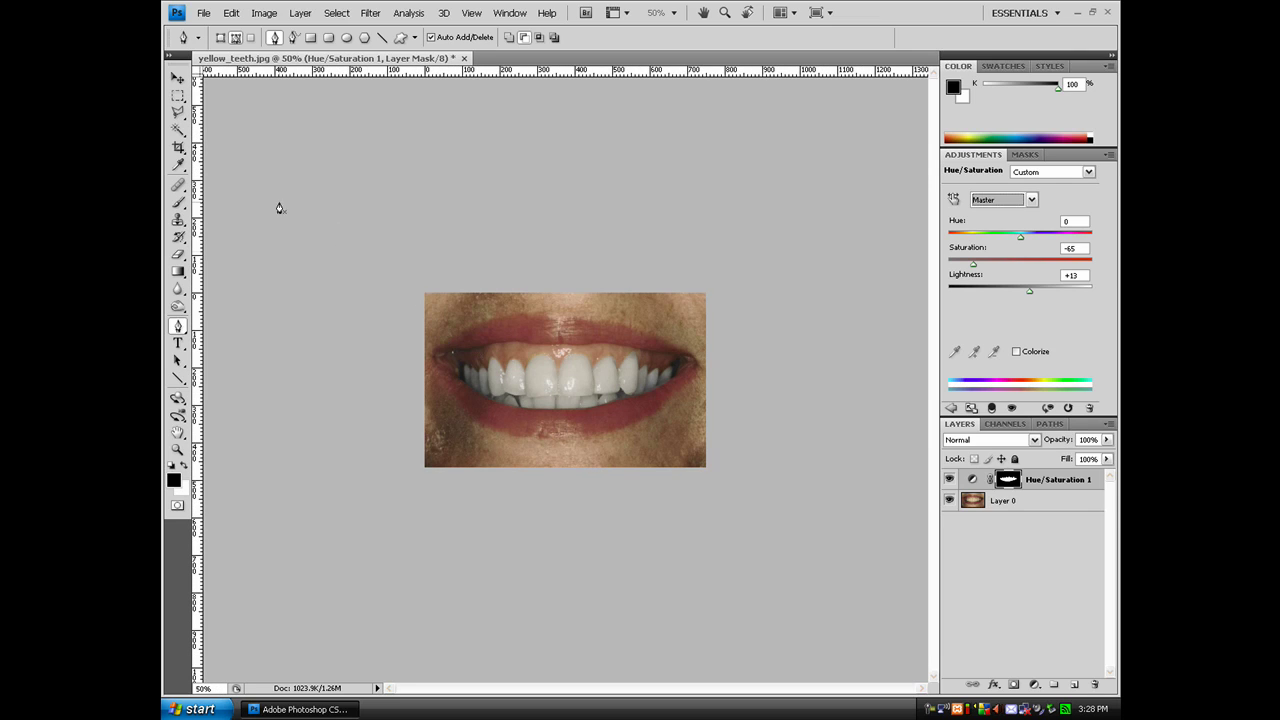
{"action": "left_click", "coordinate": [178, 79]}
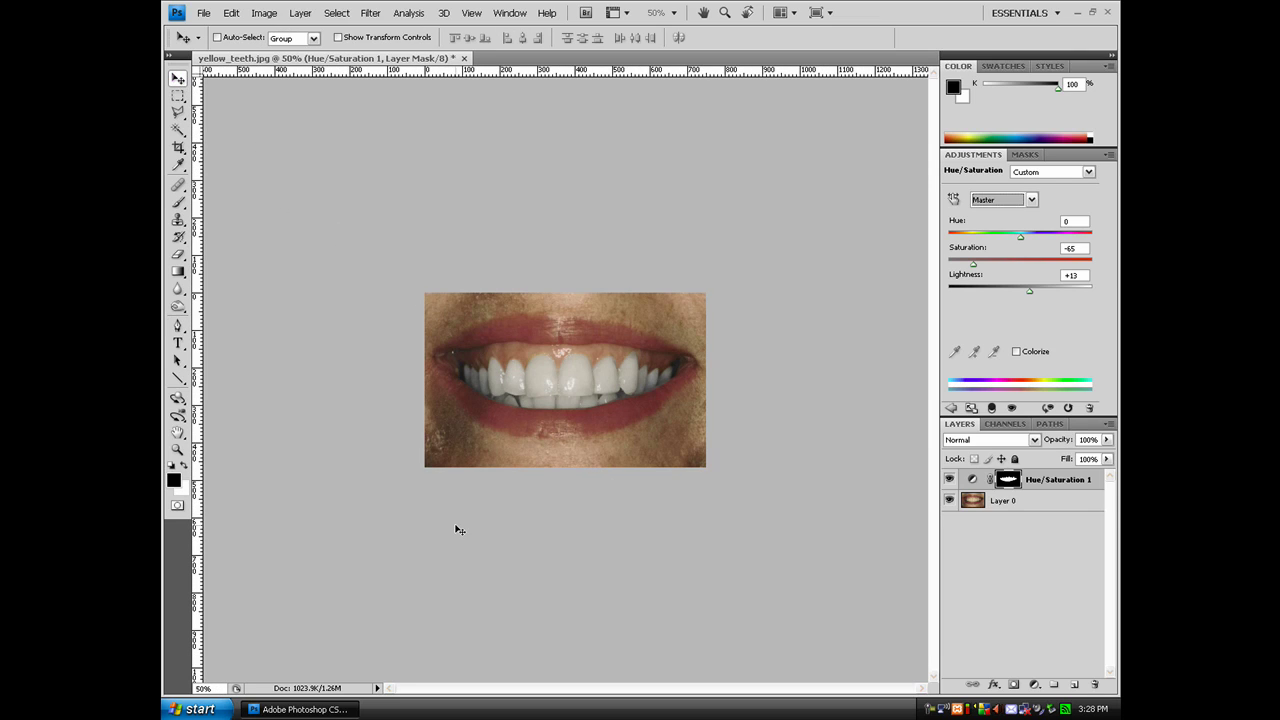